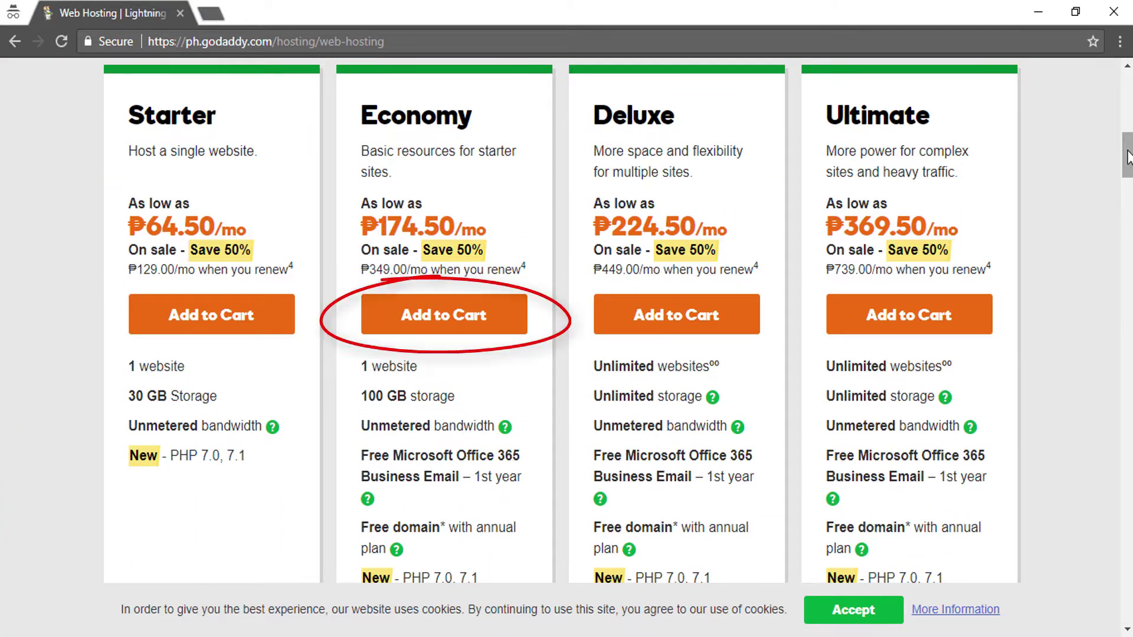
Preview the flow from hosting plans and dashboard to wp-admin, declining the Quick Start wizard
click(498, 318)
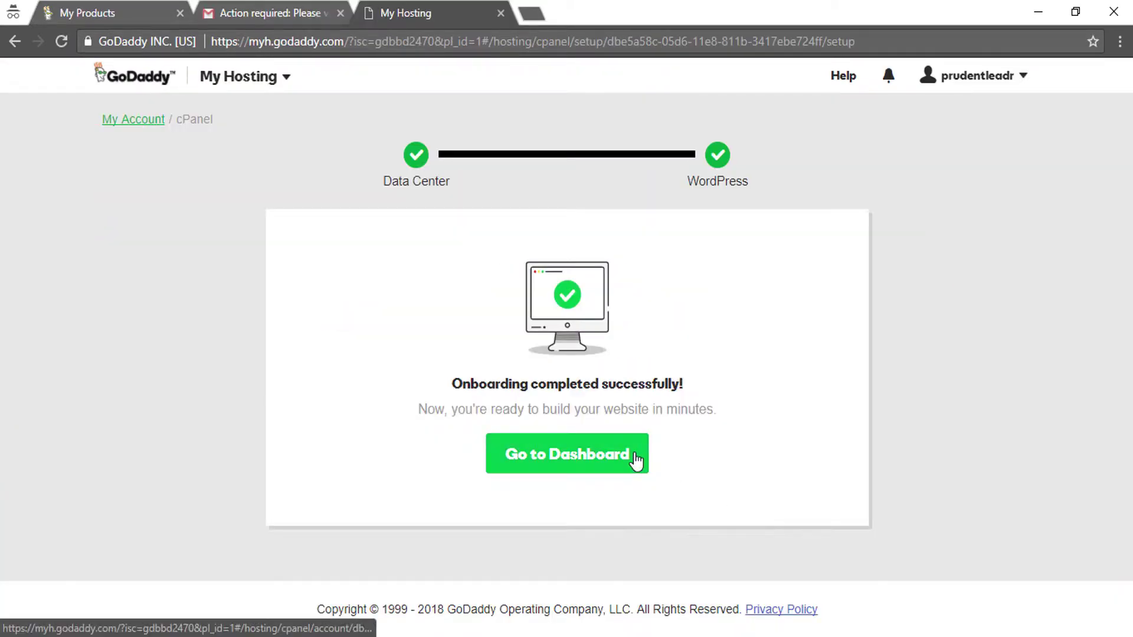
click(567, 454)
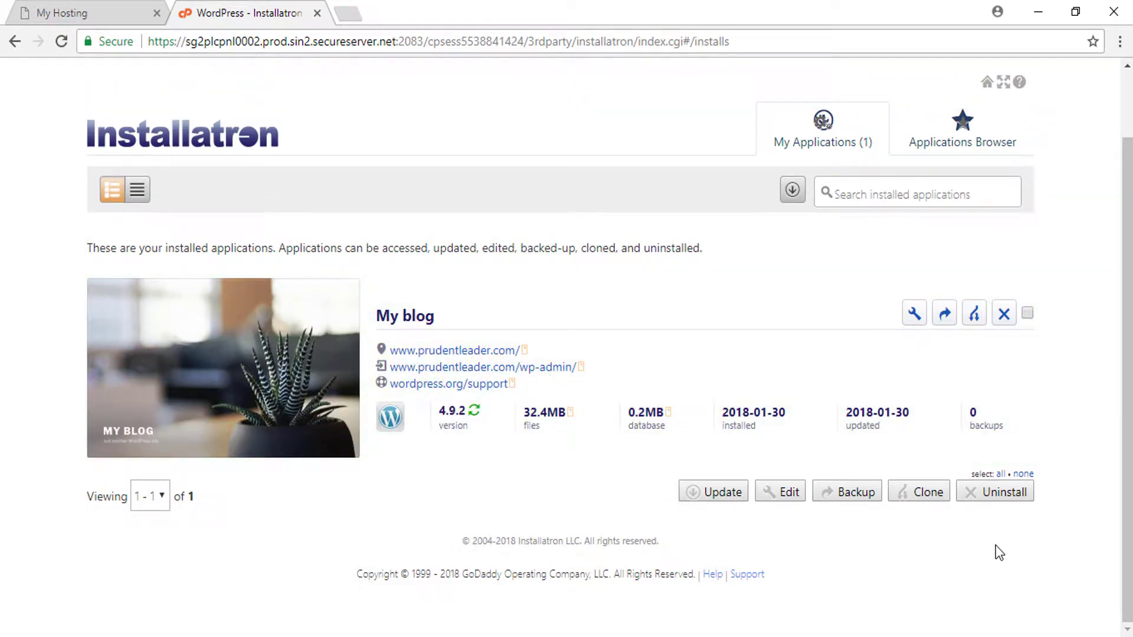
click(549, 369)
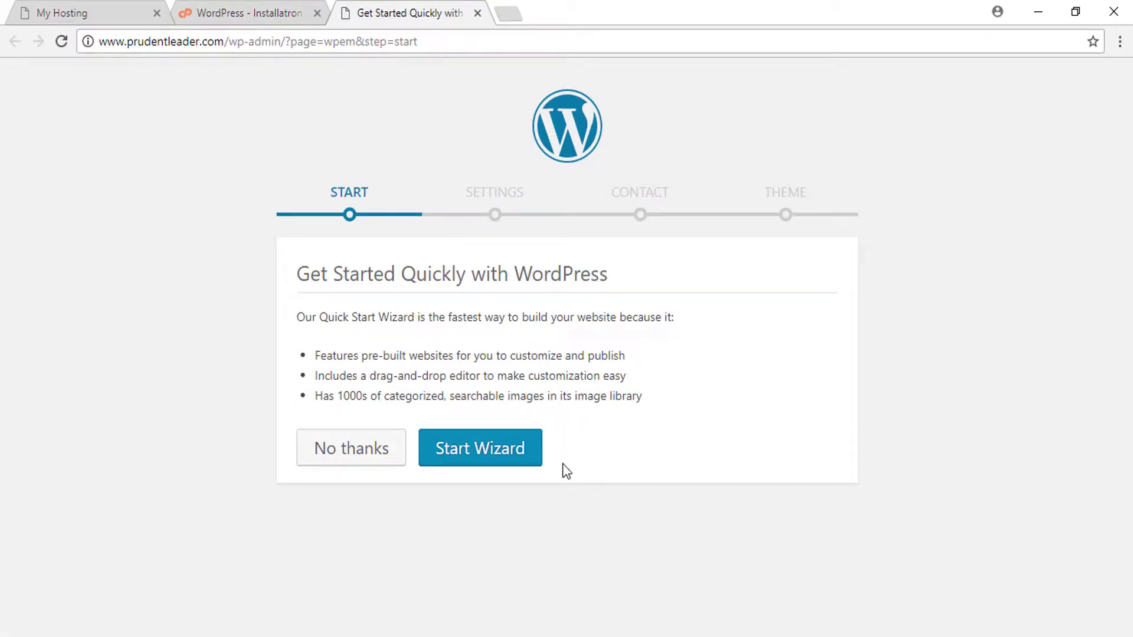
click(391, 452)
click(630, 133)
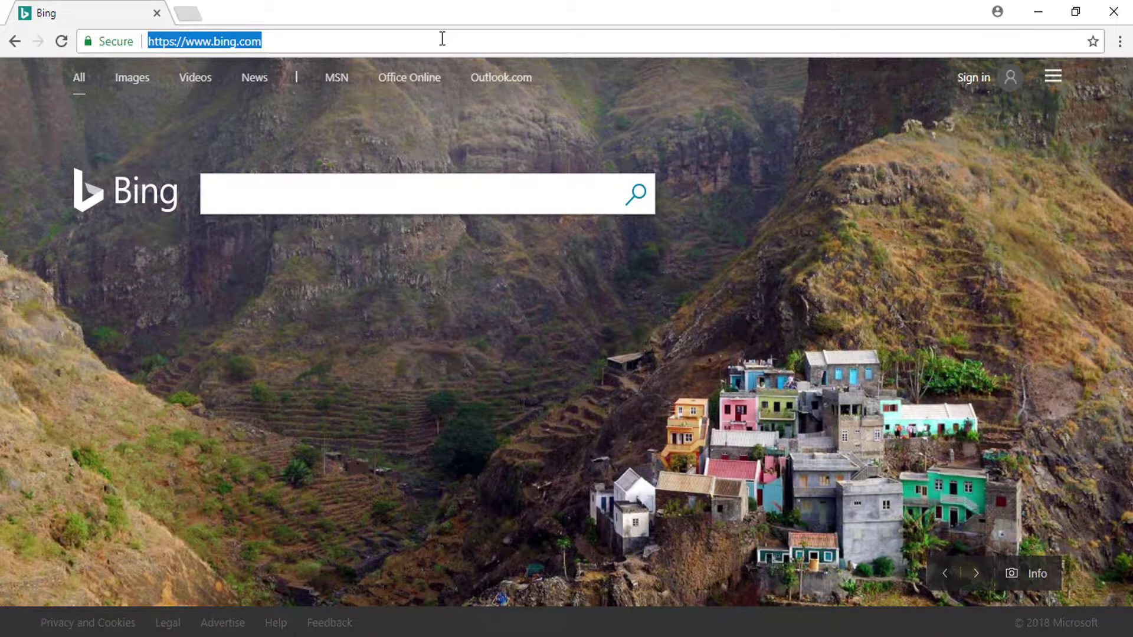
Load godaddy.com and sign in with the account username and password
text(godaddy.com)
key(Return)
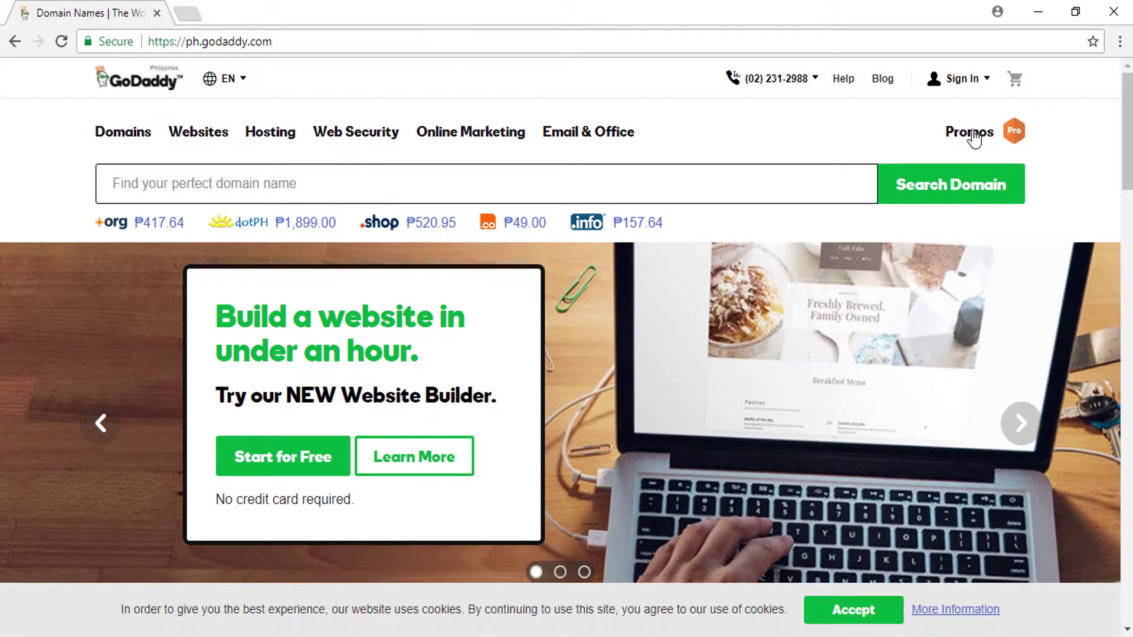
click(980, 82)
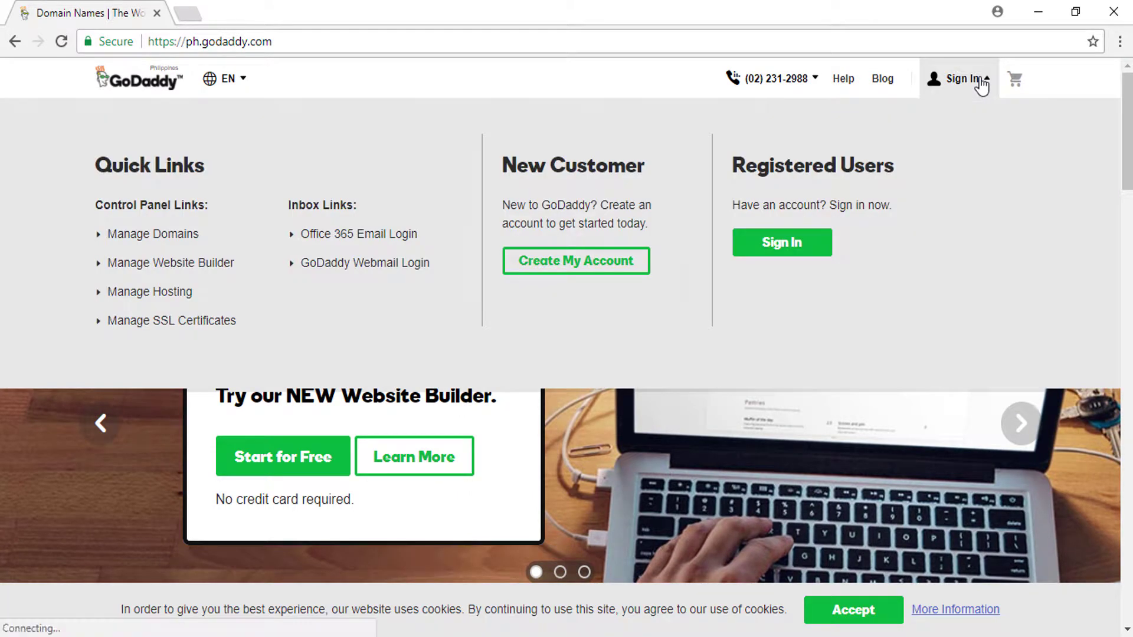
click(812, 246)
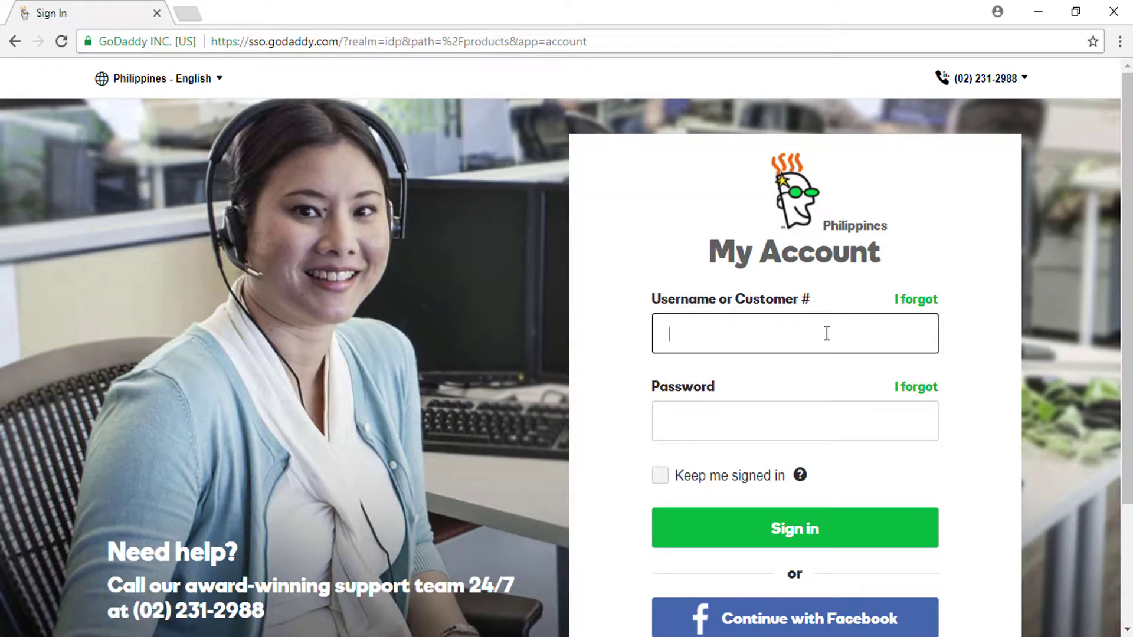
text(prudentleadr)
click(839, 420)
text(••••••••••••)
click(844, 534)
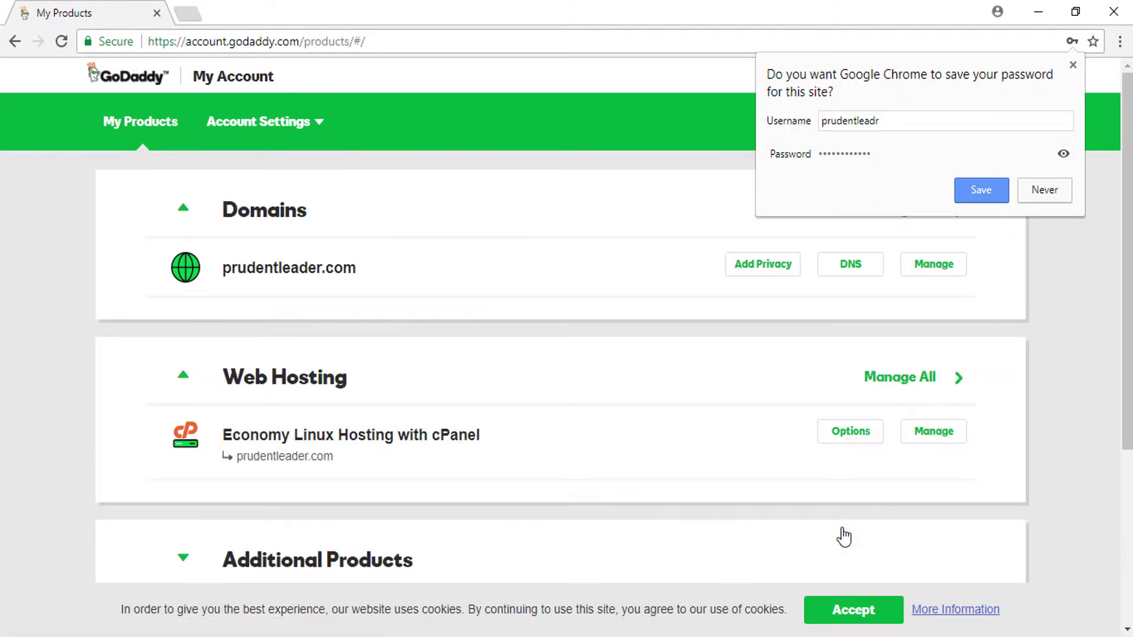
Dismiss the save-password prompt and manage the Economy Linux Hosting plan from My Products
click(1073, 65)
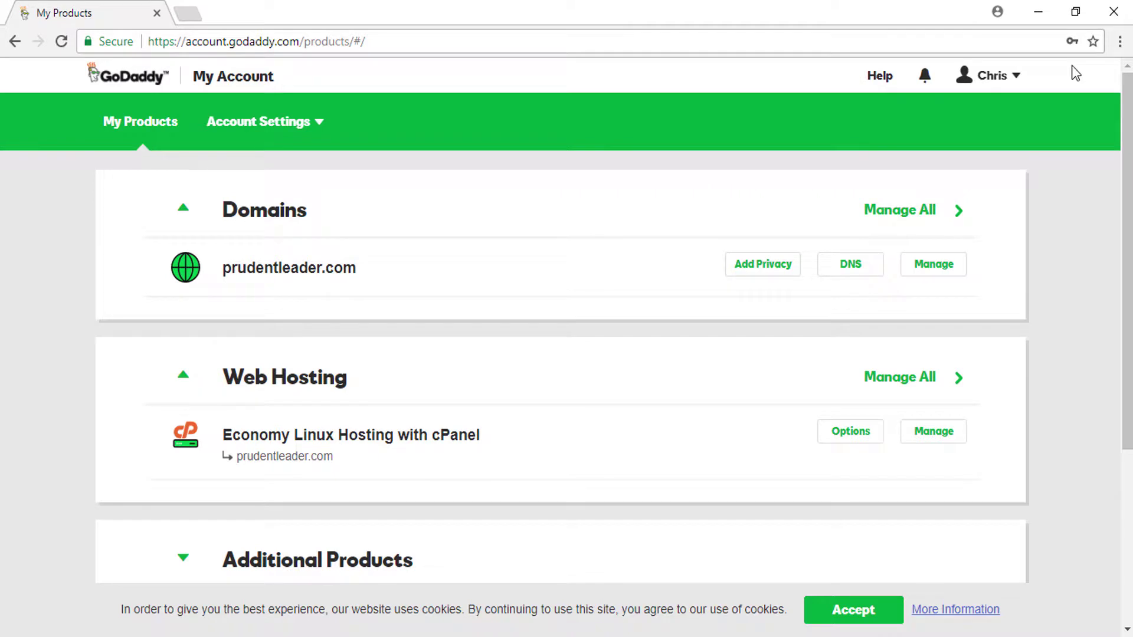
click(1004, 76)
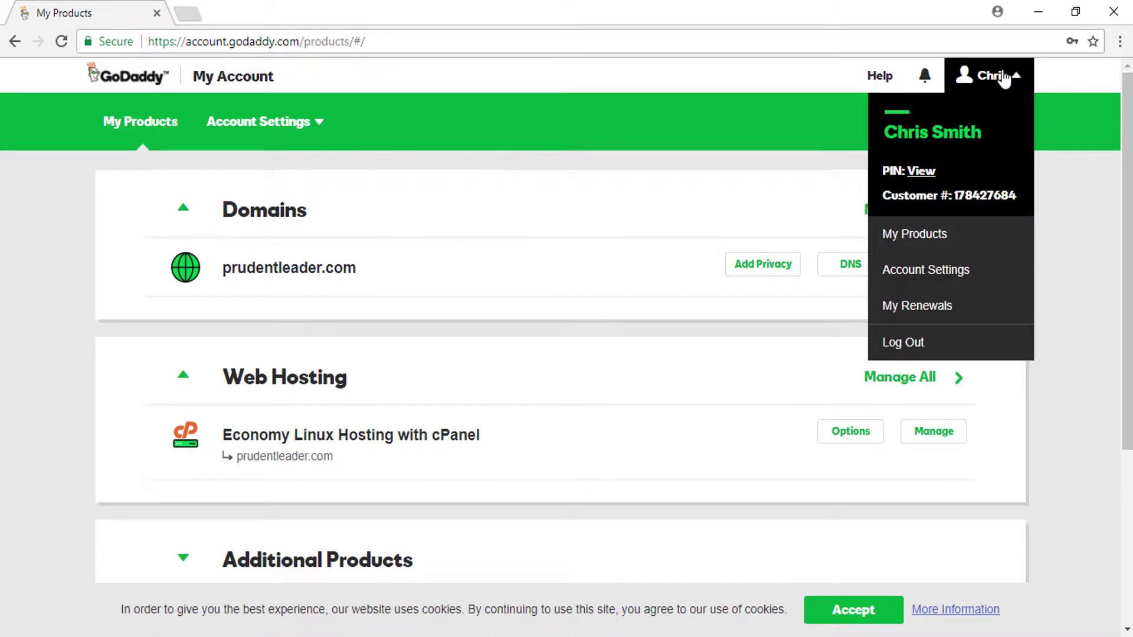
click(941, 236)
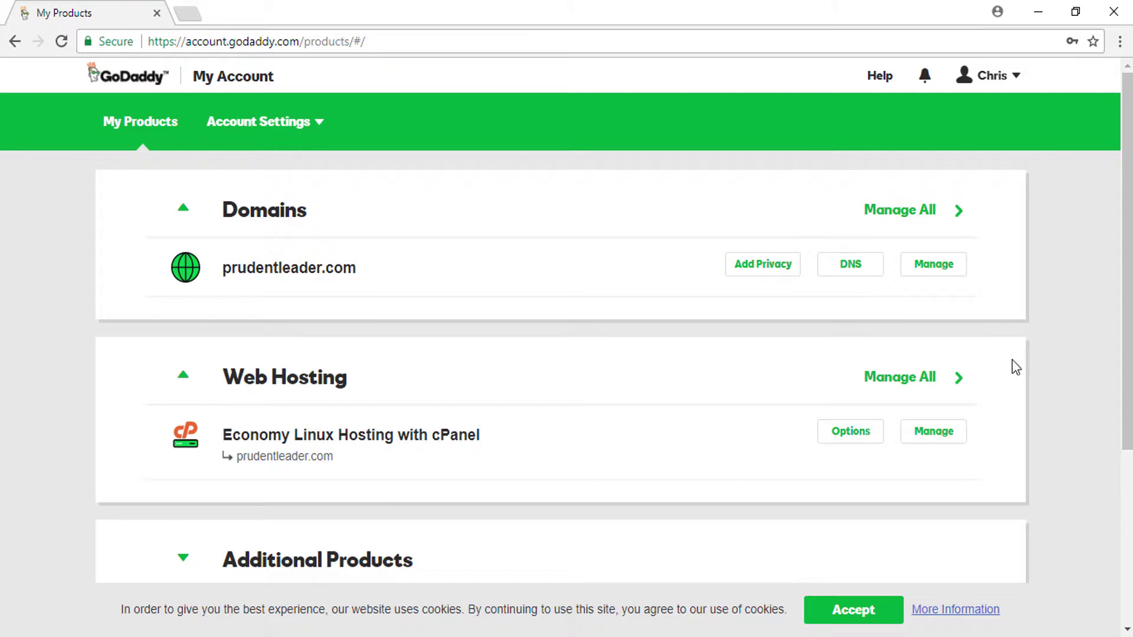
click(937, 437)
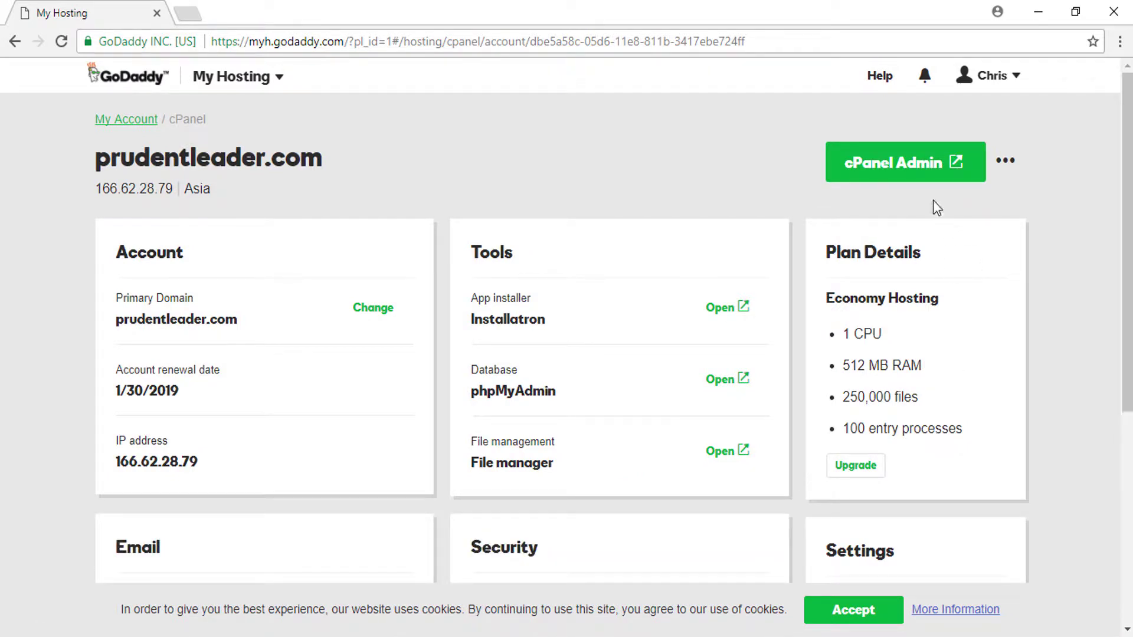
Launch cPanel Admin from the My Hosting page for prudentleader.com
click(917, 175)
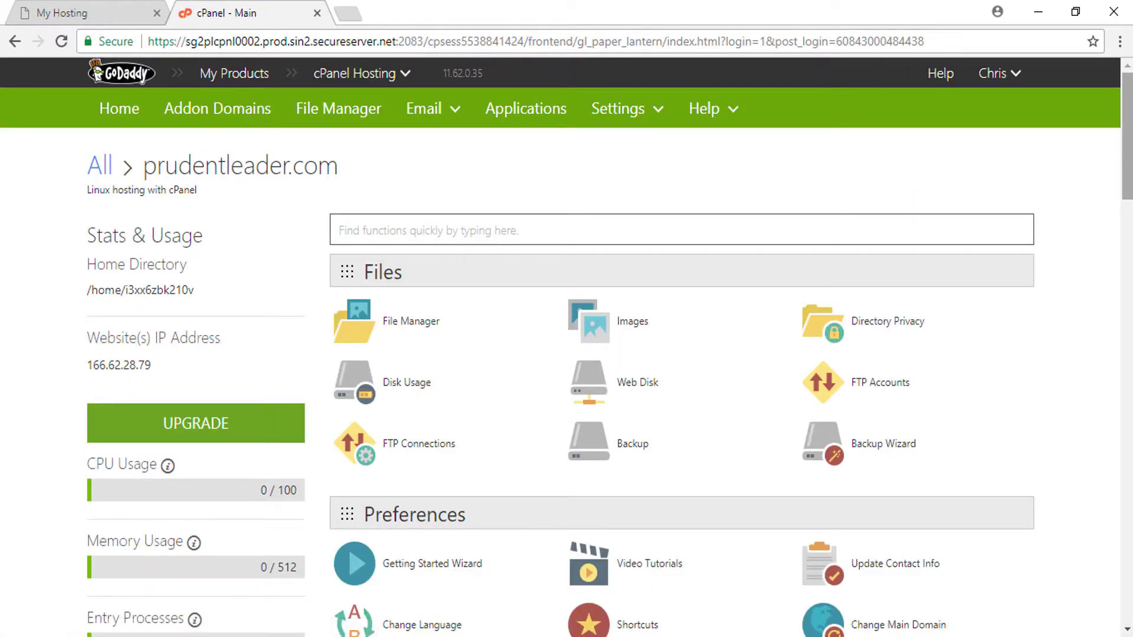
Choose WordPress under cPanel's Web Applications section
drag(1129, 104, 1113, 287)
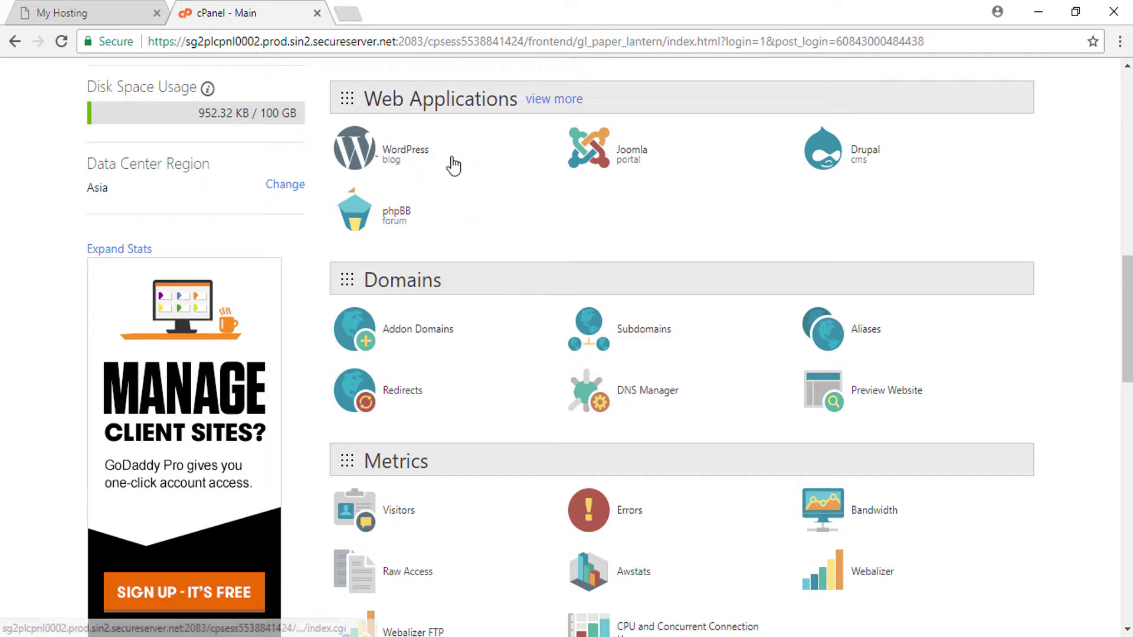
click(368, 154)
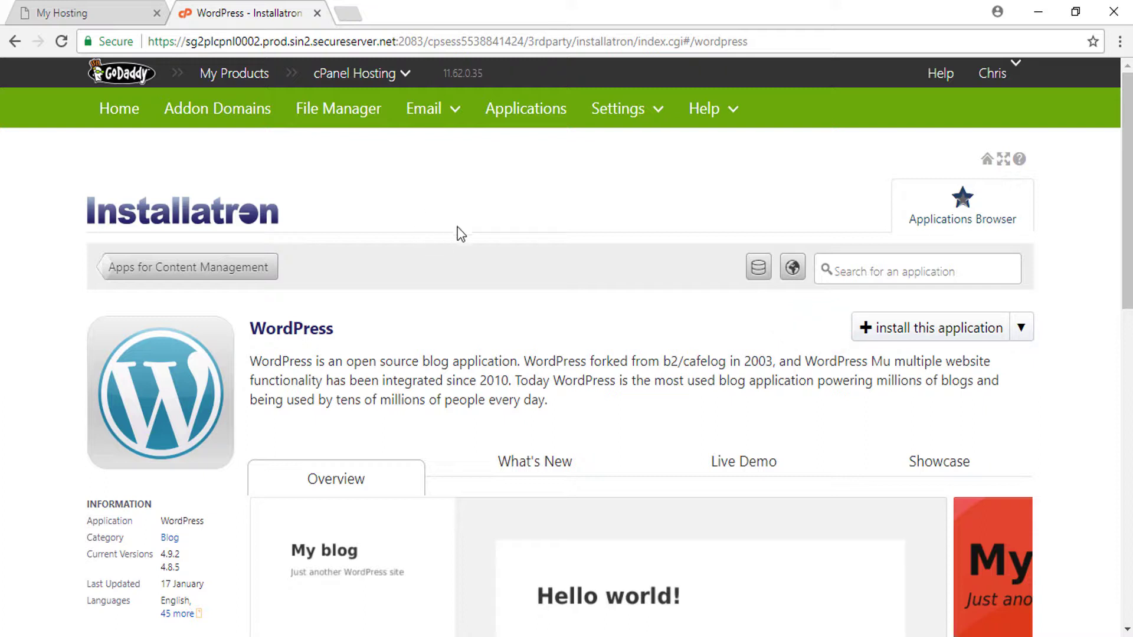
Begin a new WordPress install and scroll down to the Settings section
click(949, 332)
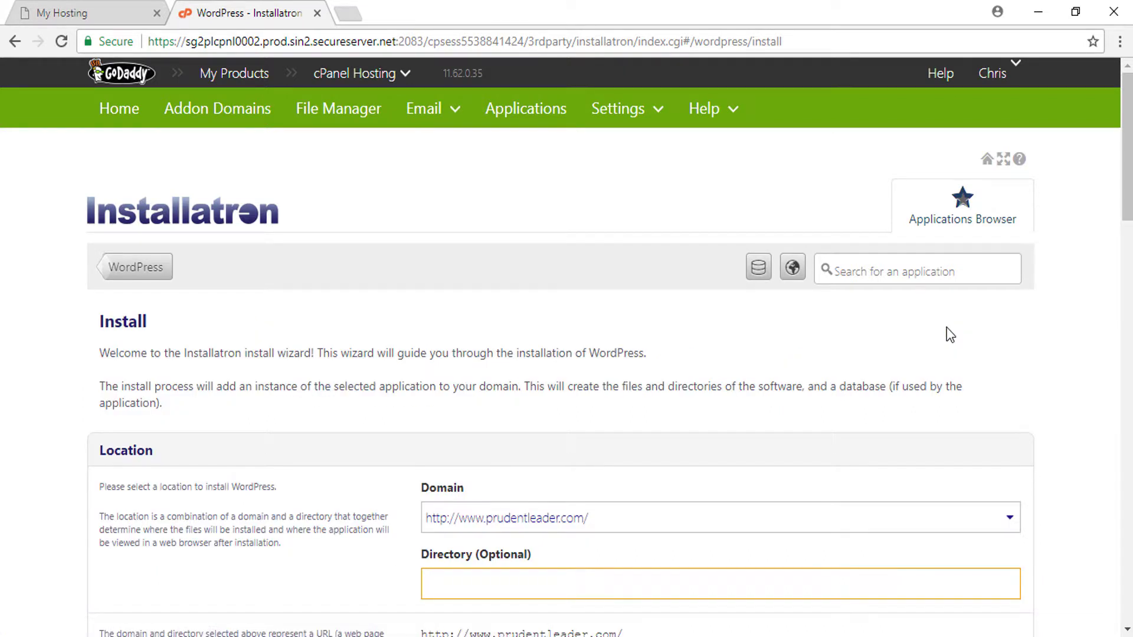
drag(1128, 183, 1118, 494)
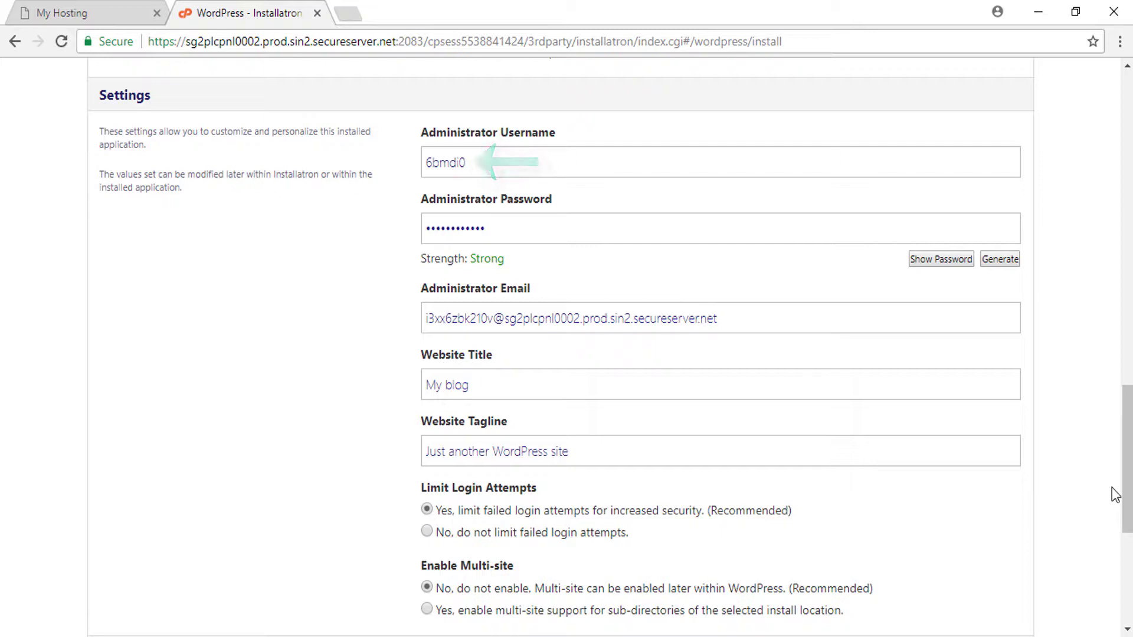
Enter a custom admin username, a revealed strong password, and your own admin e-mail address
click(739, 163)
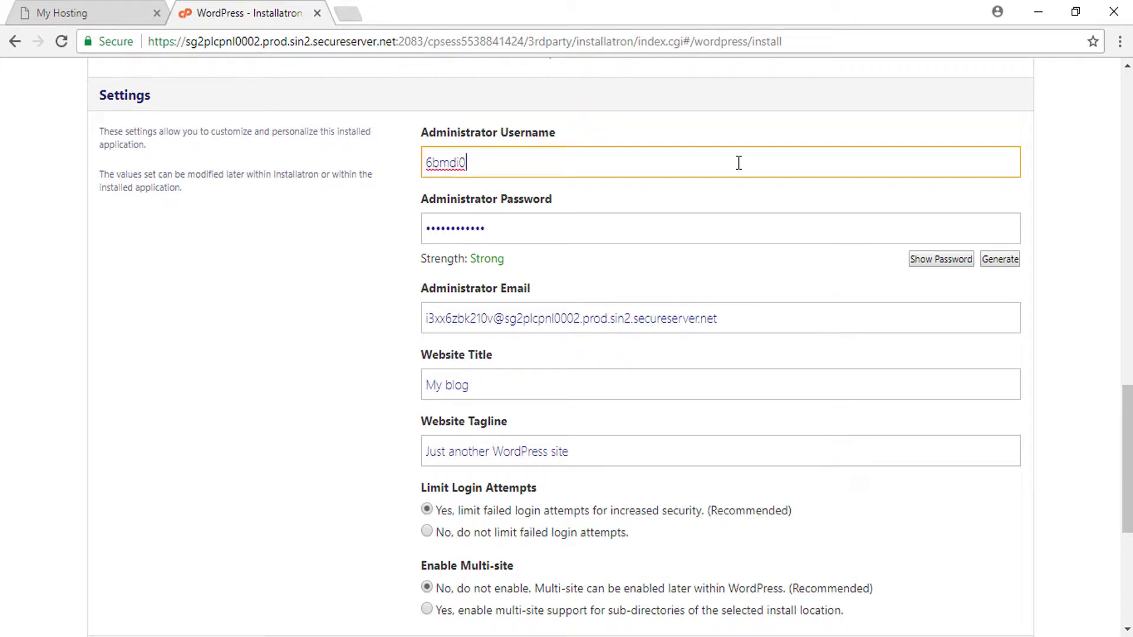
key(BackSpace)
key(BackSpace)
key(BackSpace)
key(BackSpace)
key(BackSpace)
key(BackSpace)
text(prudentleadr)
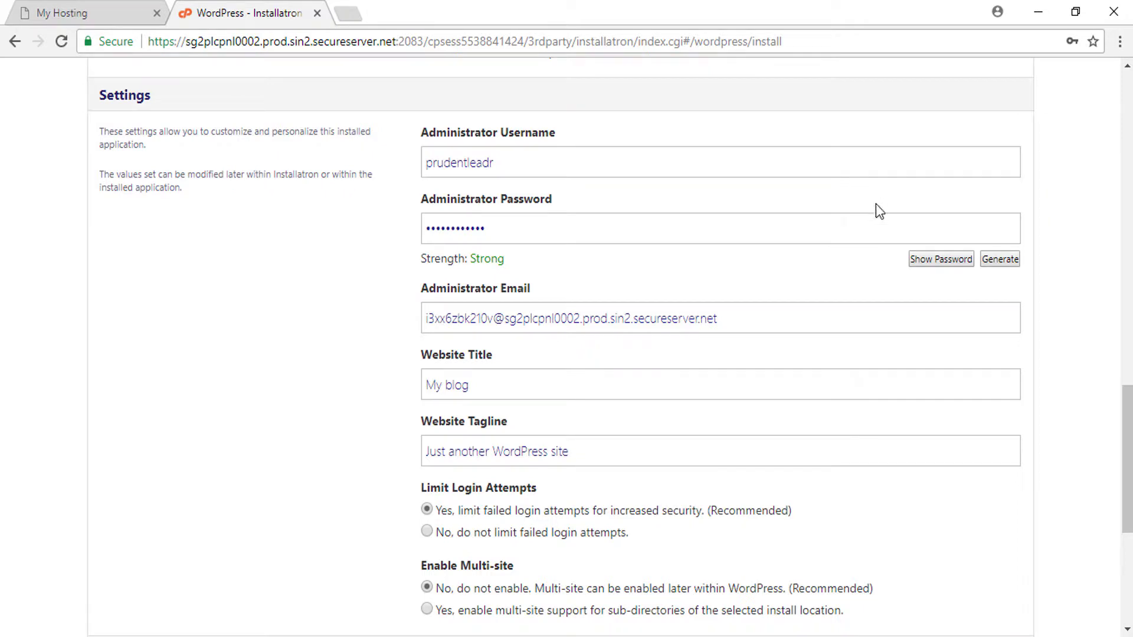
click(933, 263)
click(813, 228)
key(BackSpace)
key(BackSpace)
key(BackSpace)
key(BackSpace)
key(BackSpace)
key(BackSpace)
key(BackSpace)
key(BackSpace)
key(BackSpace)
key(BackSpace)
key(BackSpace)
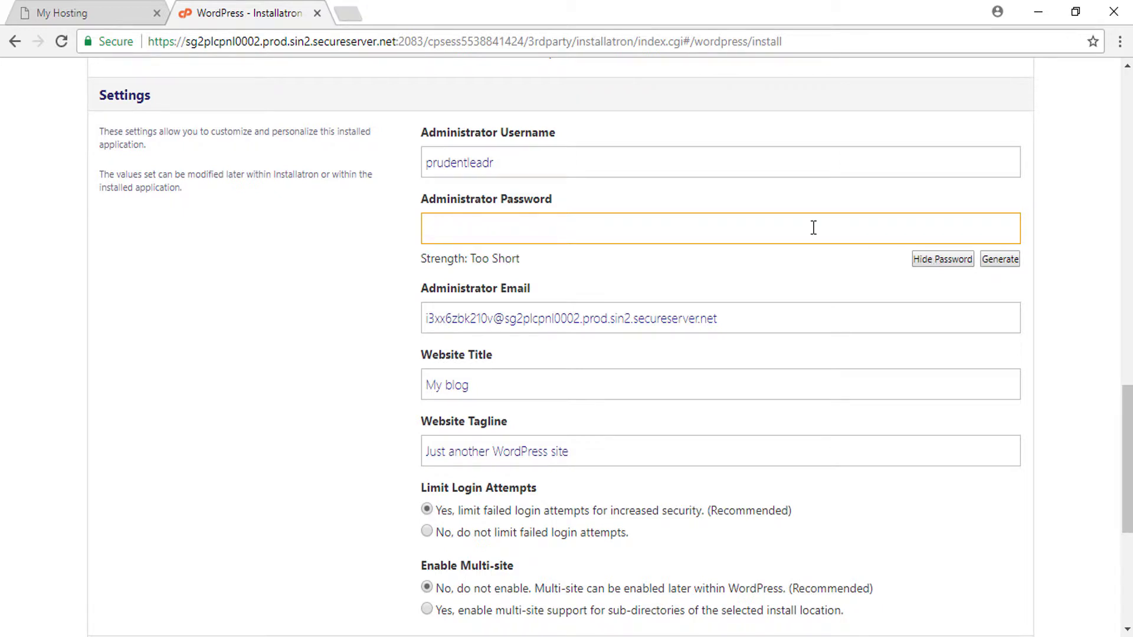
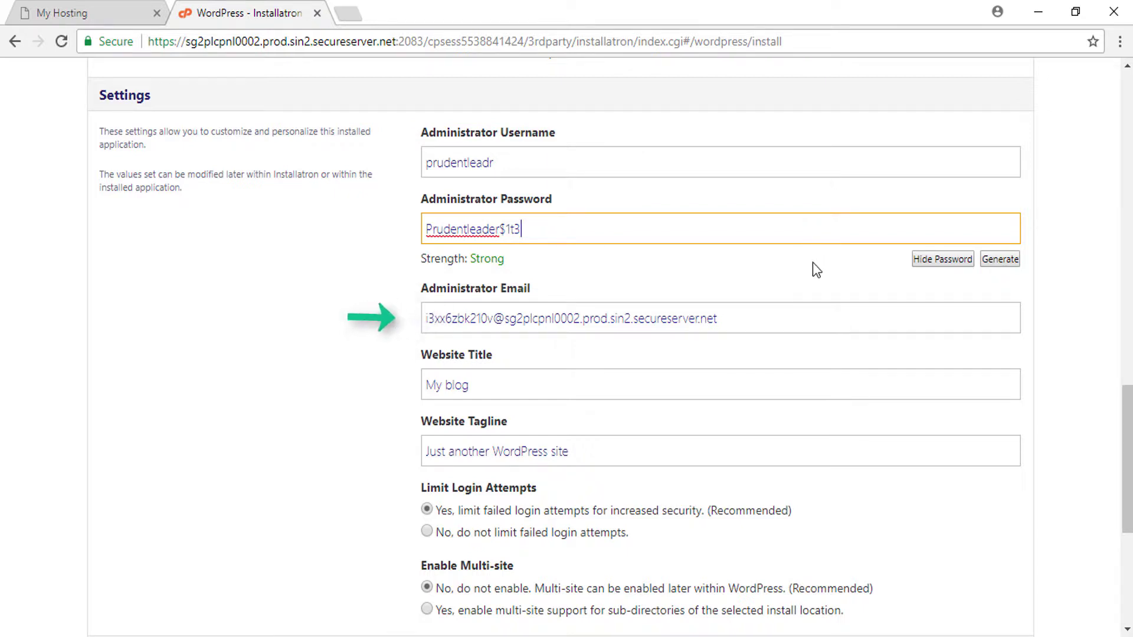
click(813, 318)
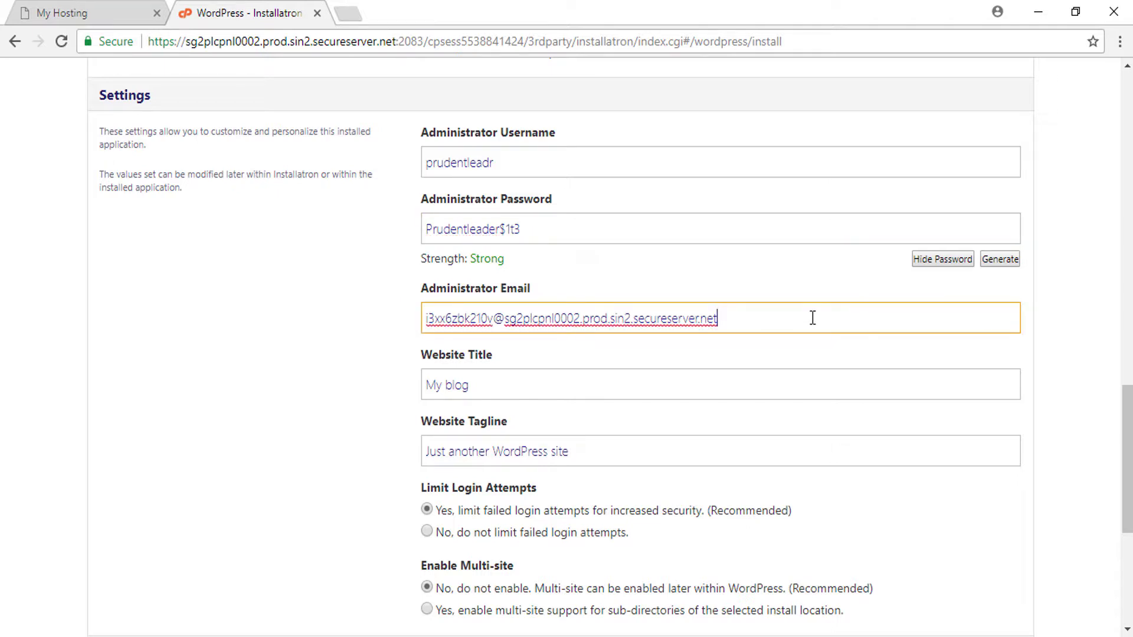
key(BackSpace)
key(BackSpace)
key(BackSpace)
key(BackSpace)
key(BackSpace)
key(BackSpace)
key(BackSpace)
key(BackSpace)
key(BackSpace)
key(BackSpace)
key(BackSpace)
key(BackSpace)
key(BackSpace)
key(BackSpace)
key(BackSpace)
key(BackSpace)
key(BackSpace)
key(BackSpace)
key(BackSpace)
key(BackSpace)
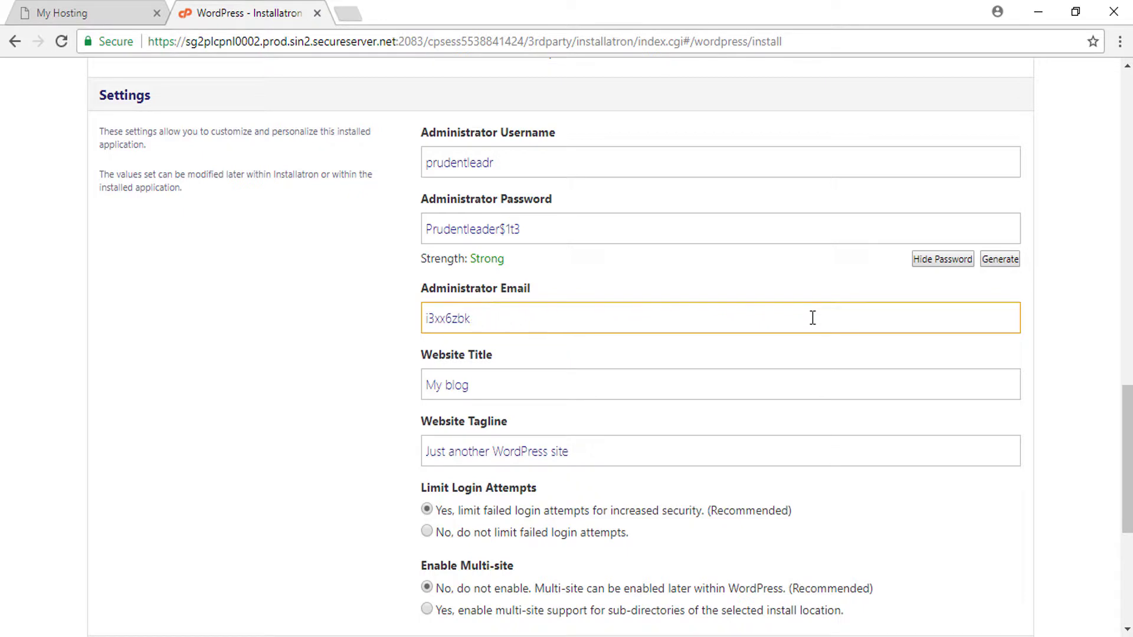
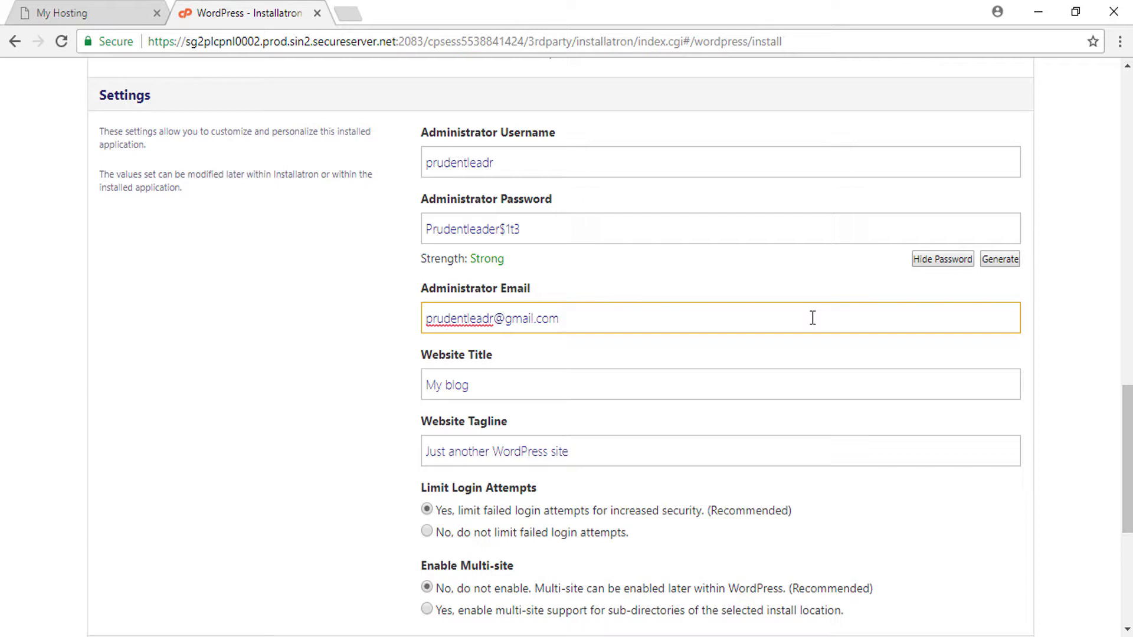
drag(1127, 425, 1127, 517)
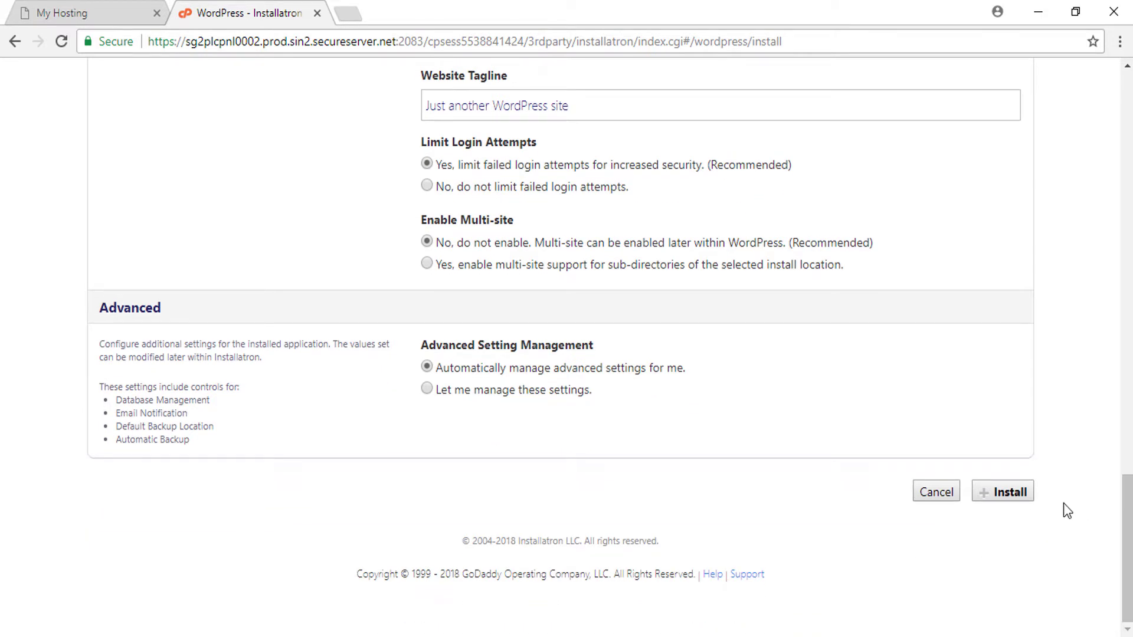
Run the install and wait for 'My blog' (WordPress 4.9.2) to appear in My Applications
click(995, 495)
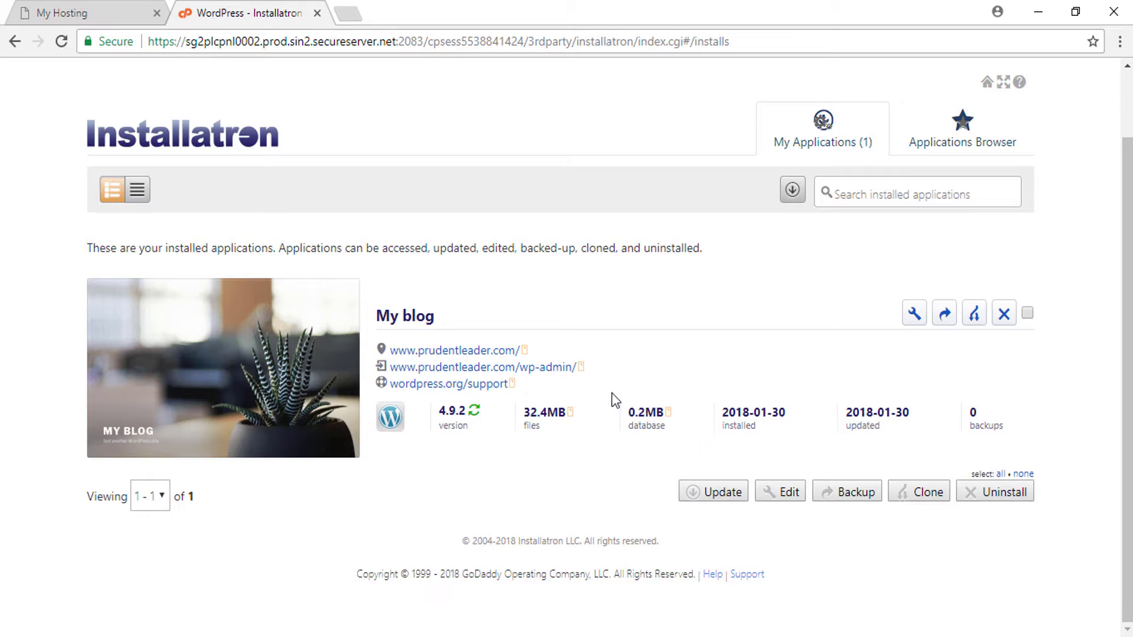
click(550, 369)
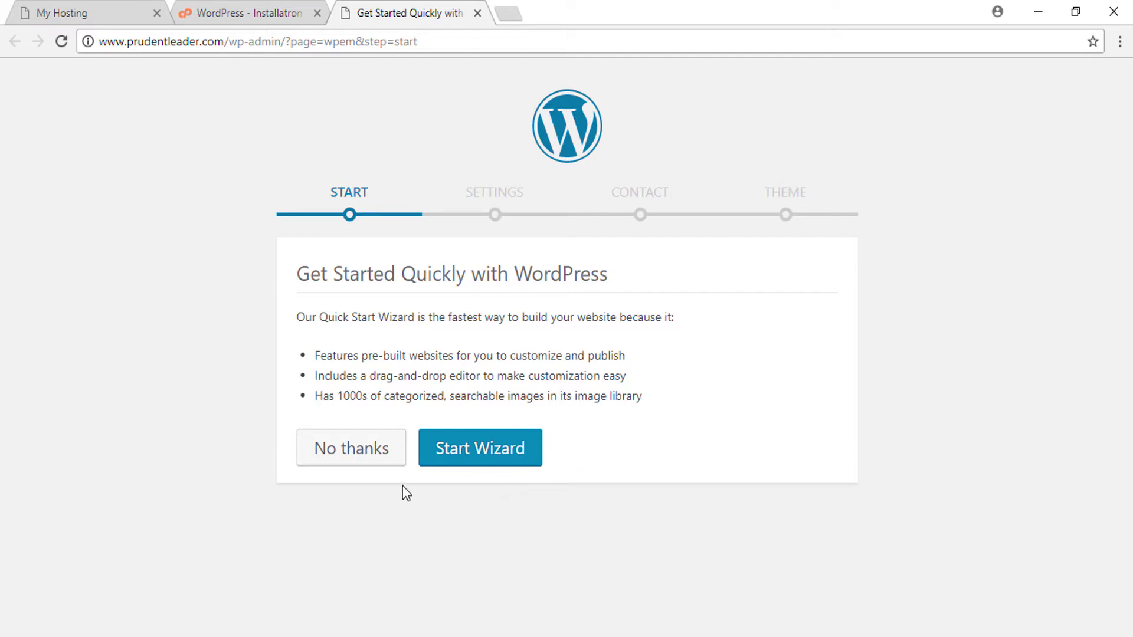
Choose No thanks on the Get Started page and confirm exiting the wizard
click(395, 455)
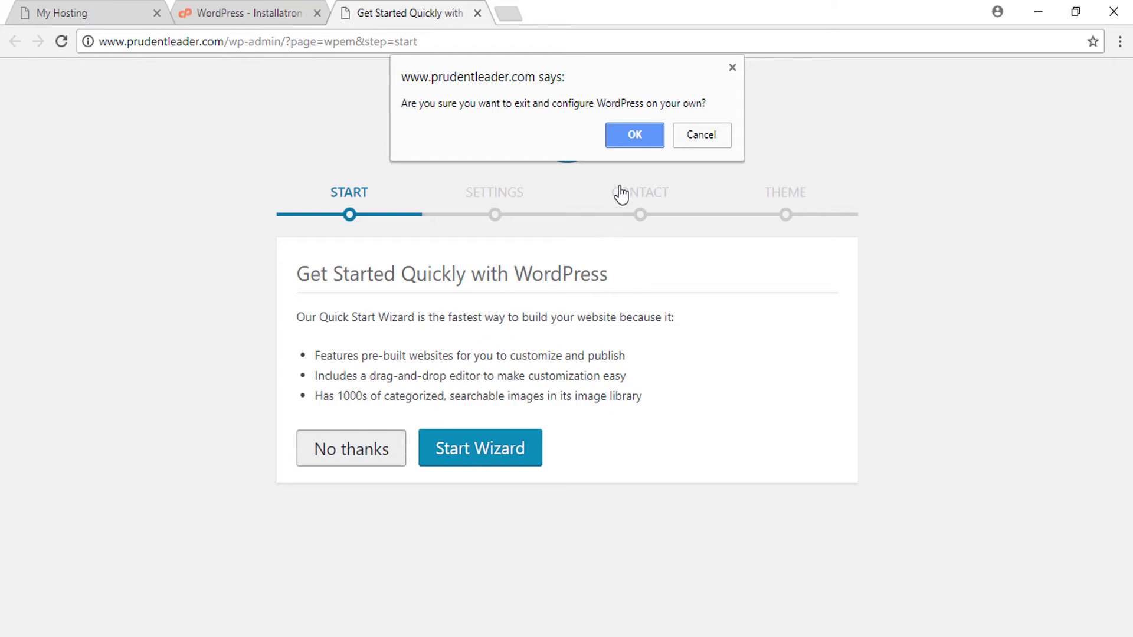
click(630, 136)
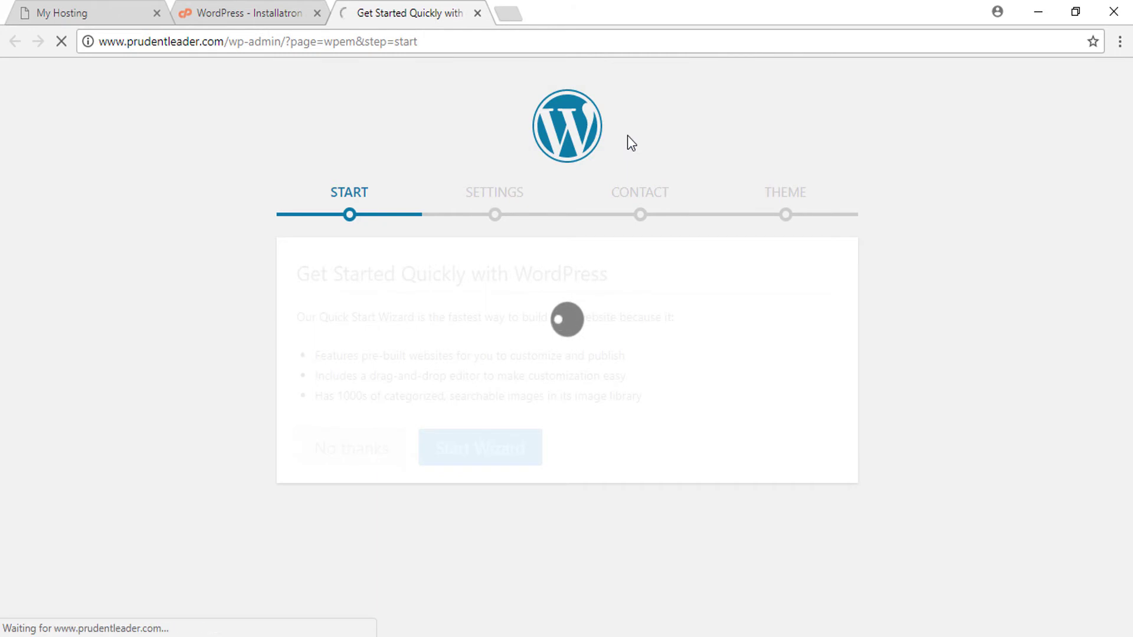